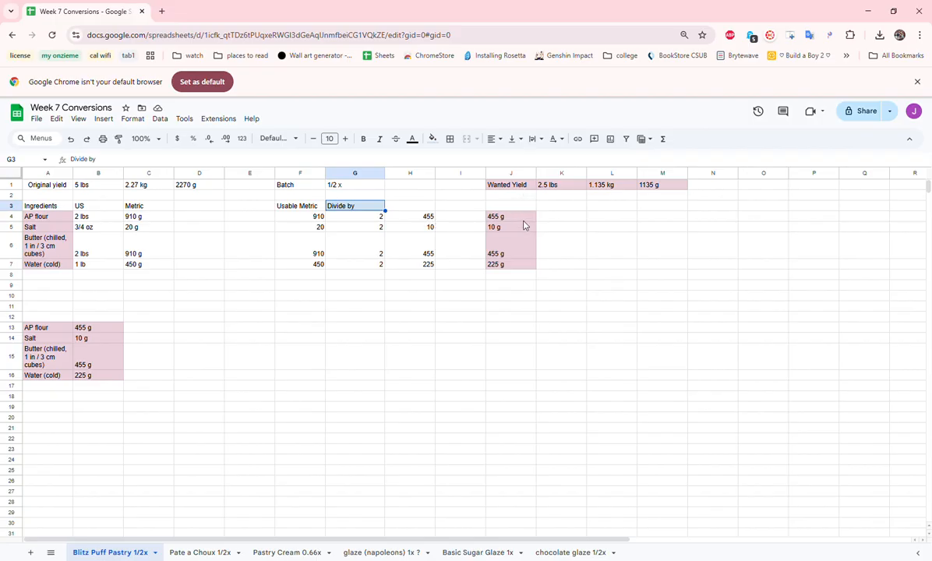
Review the halved gram amounts and the final ingredient list on the Blitz Puff Pastry 1/2x sheet.
{"action": "left_click_drag", "start_coordinate": [524, 221], "coordinate": [523, 266]}
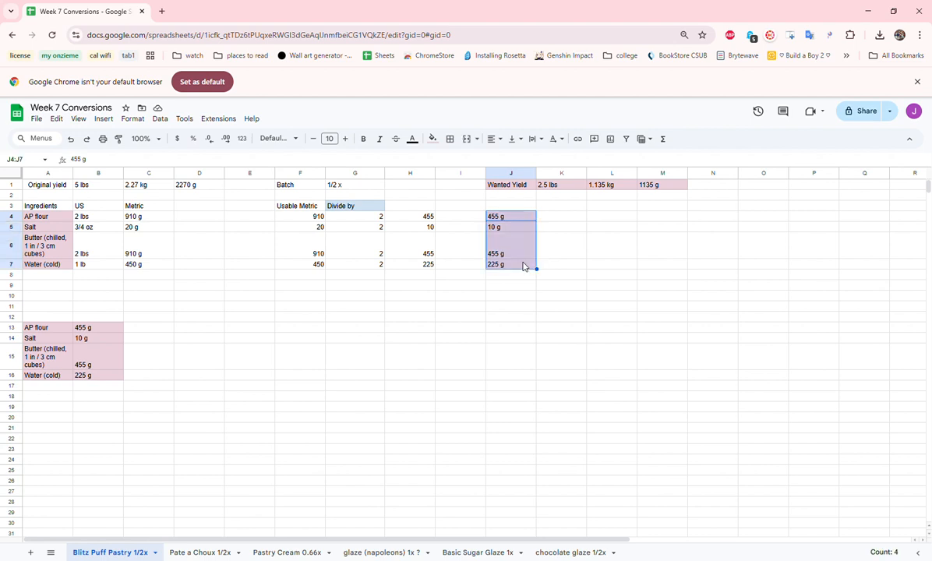
{"action": "left_click", "coordinate": [51, 219]}
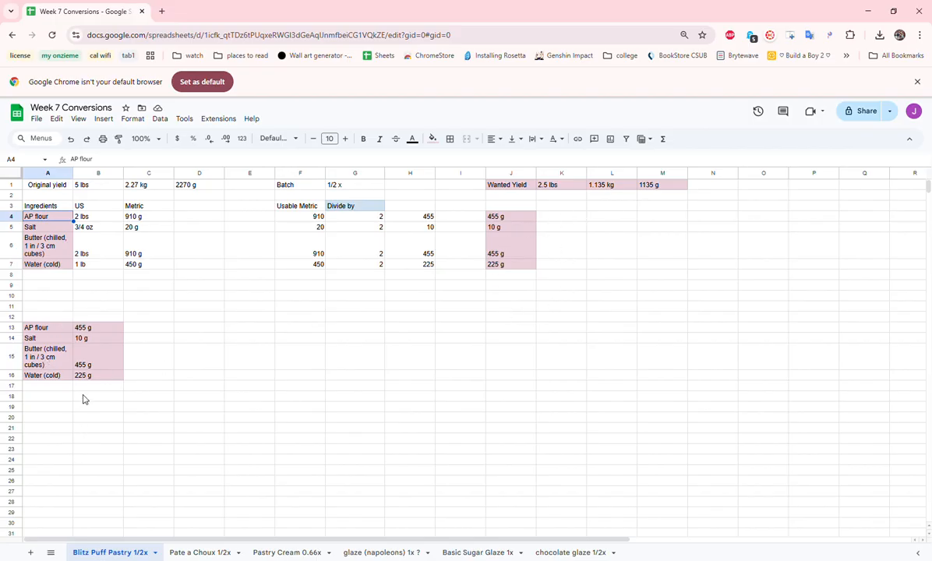
{"action": "left_click_drag", "start_coordinate": [36, 326], "coordinate": [102, 380]}
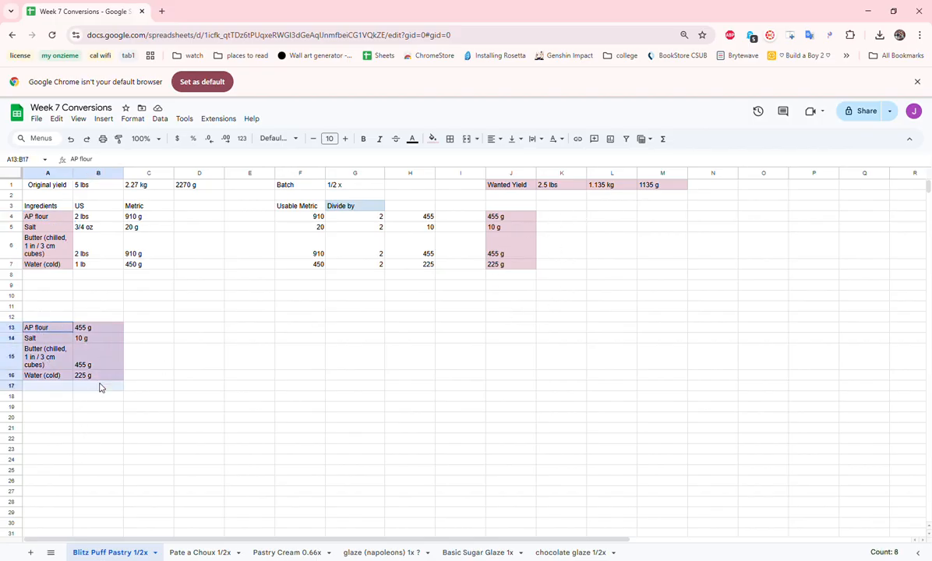
Go through the Pate a Choux 1/2x sheet: original ingredients, usable metric amounts, halved results and the final ingredient list.
{"action": "left_click", "coordinate": [199, 552]}
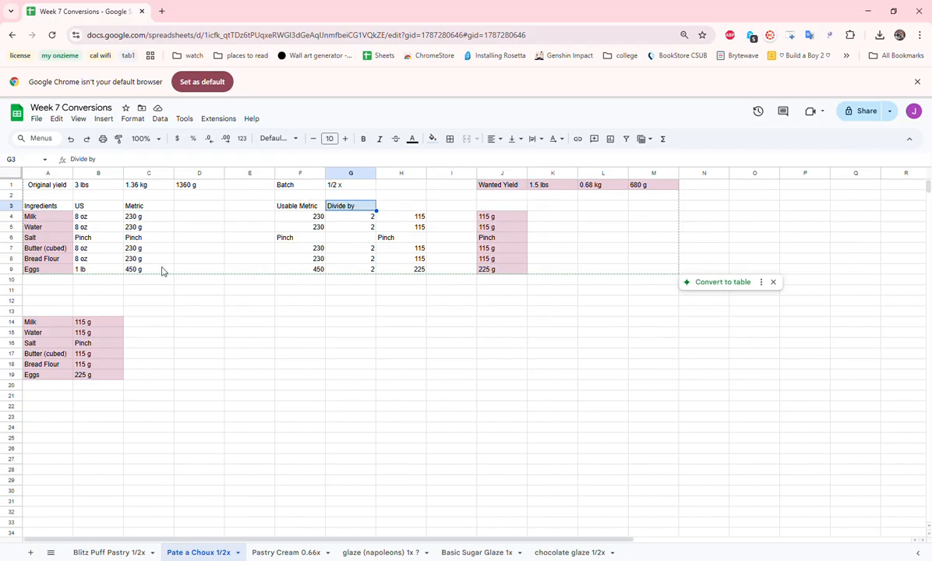
{"action": "left_click_drag", "start_coordinate": [43, 206], "coordinate": [155, 274]}
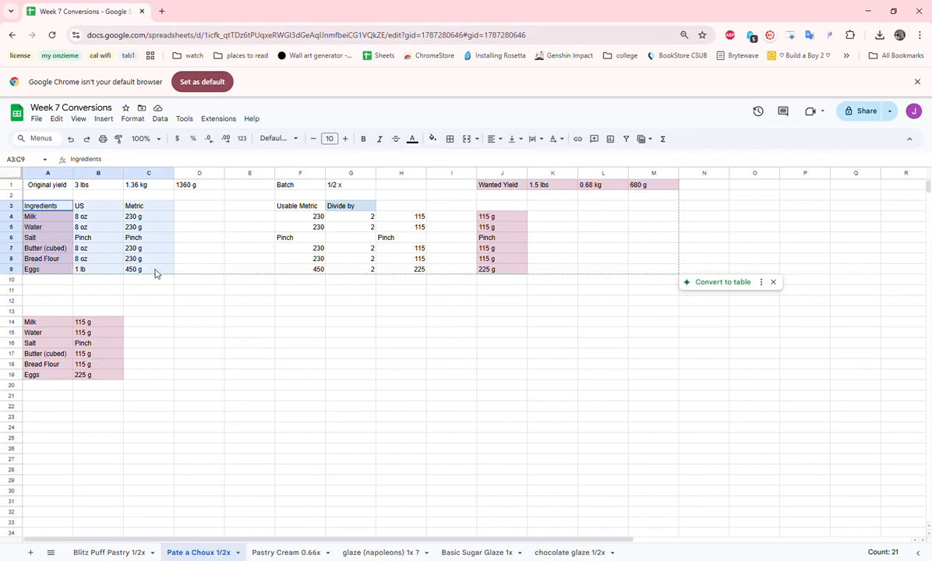
{"action": "left_click", "coordinate": [299, 208]}
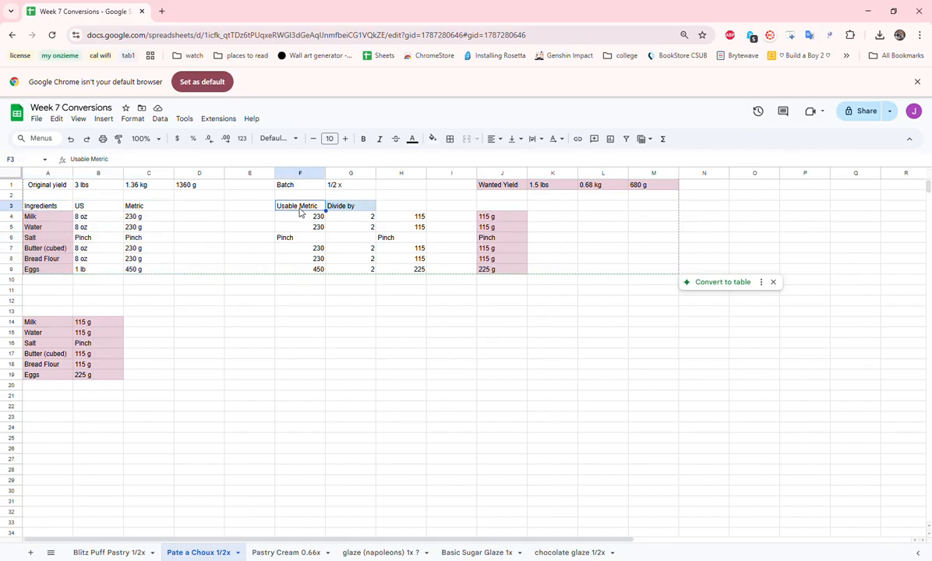
{"action": "left_click_drag", "start_coordinate": [289, 207], "coordinate": [292, 272]}
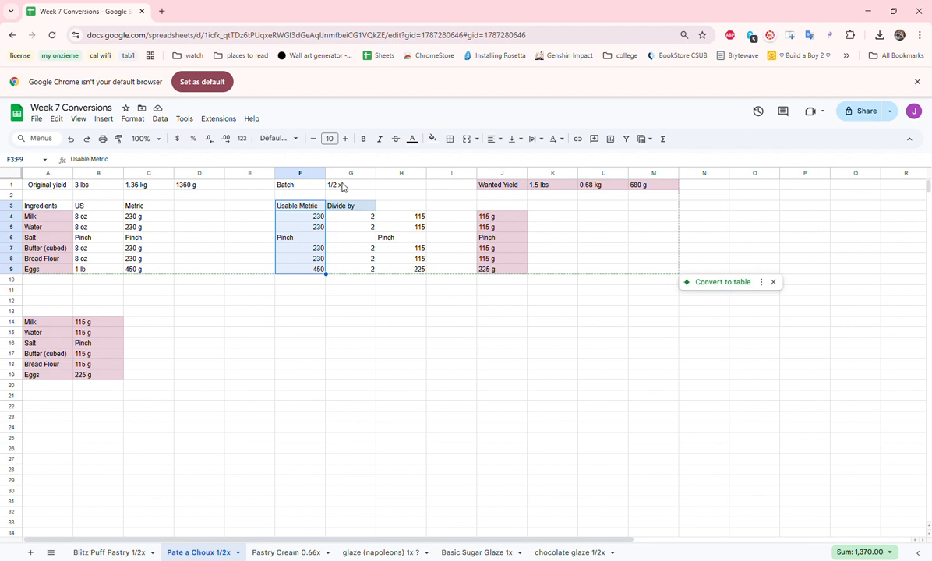
{"action": "left_click_drag", "start_coordinate": [394, 217], "coordinate": [396, 259]}
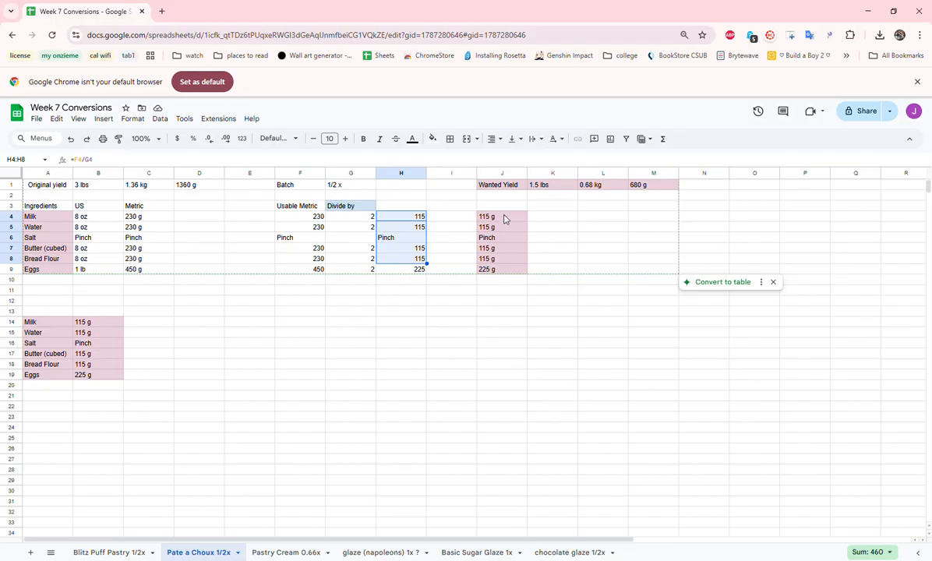
{"action": "left_click_drag", "start_coordinate": [505, 220], "coordinate": [500, 266]}
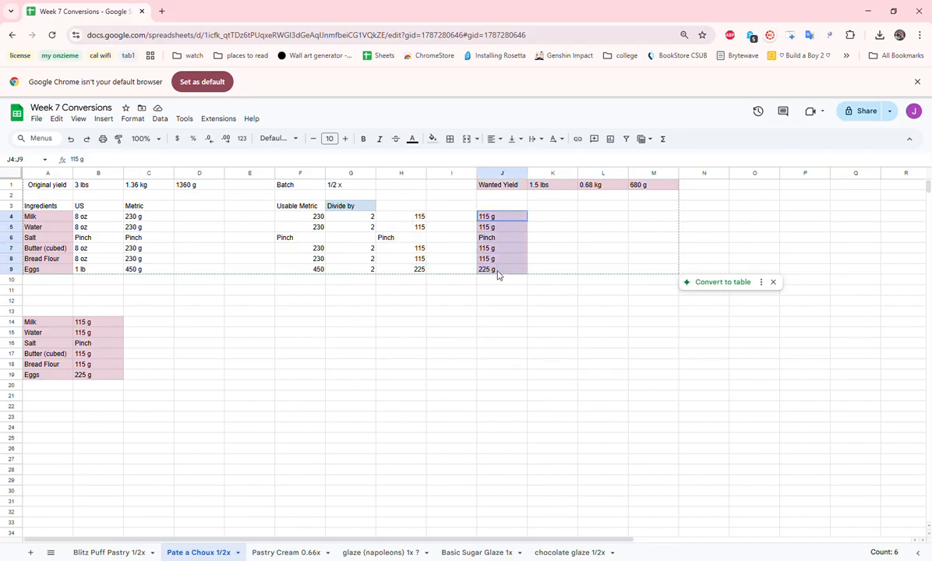
{"action": "left_click_drag", "start_coordinate": [62, 320], "coordinate": [96, 382]}
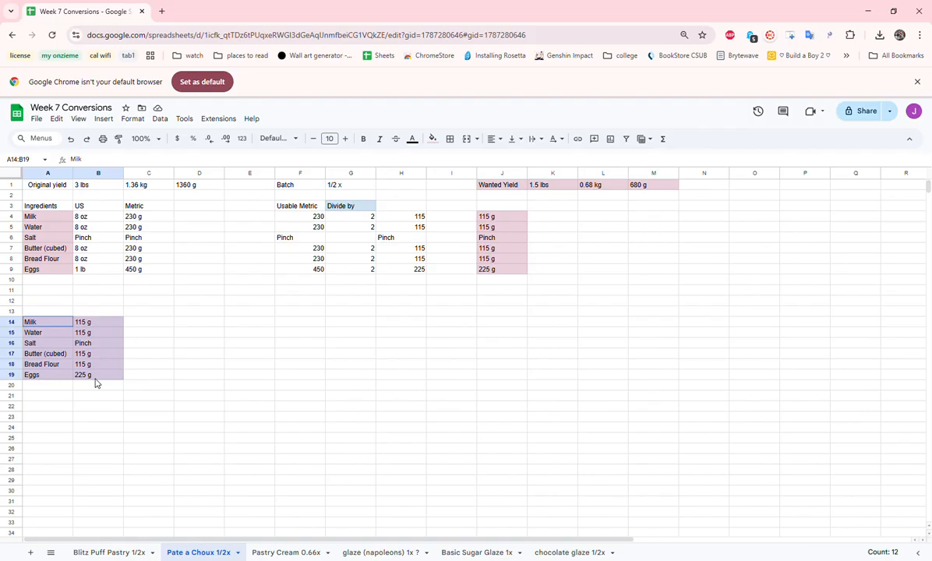
On the Pastry Cream 0.66x sheet, examine the batch multiplier and the original US and metric ingredient amounts, including vanilla.
{"action": "left_click", "coordinate": [288, 554]}
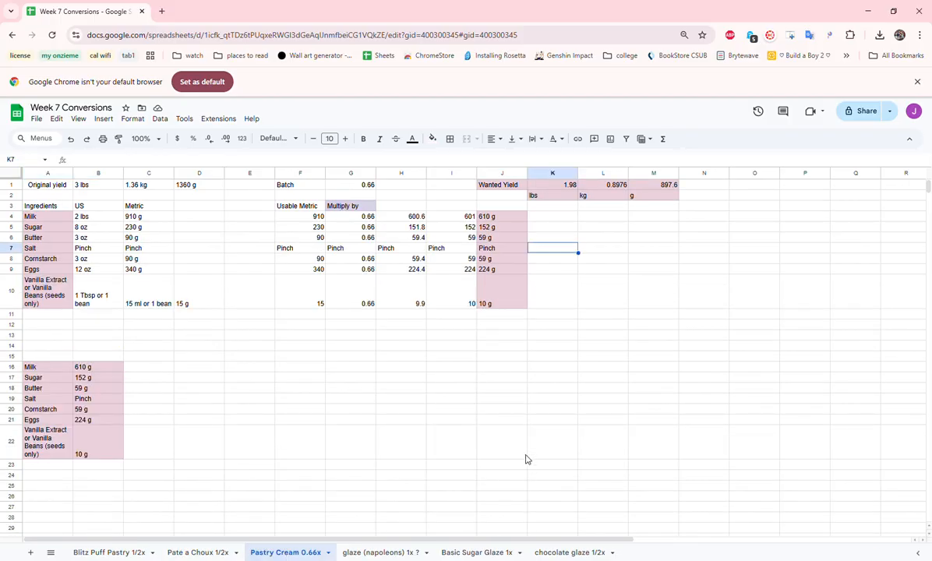
{"action": "left_click", "coordinate": [359, 209]}
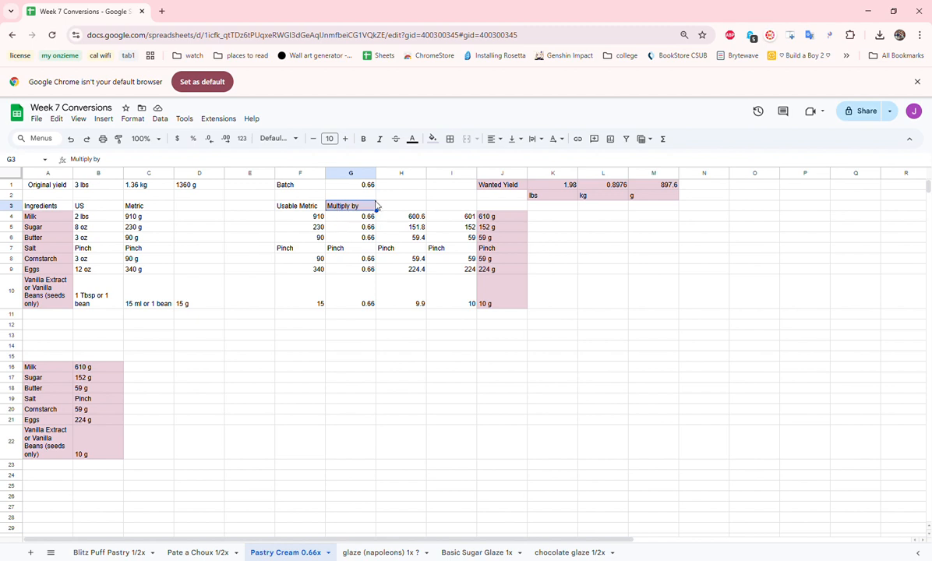
{"action": "left_click", "coordinate": [356, 186]}
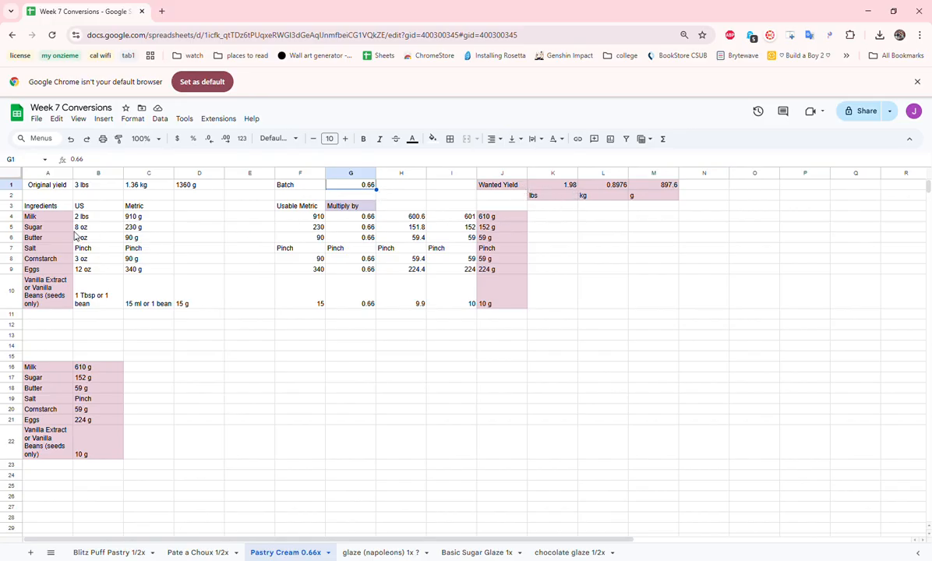
{"action": "left_click_drag", "start_coordinate": [61, 217], "coordinate": [167, 300]}
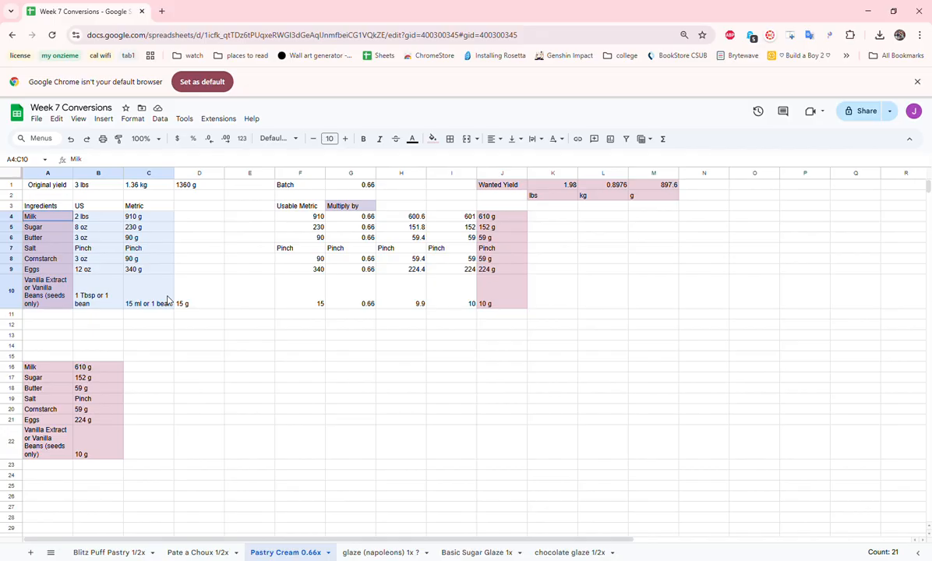
{"action": "left_click", "coordinate": [141, 306]}
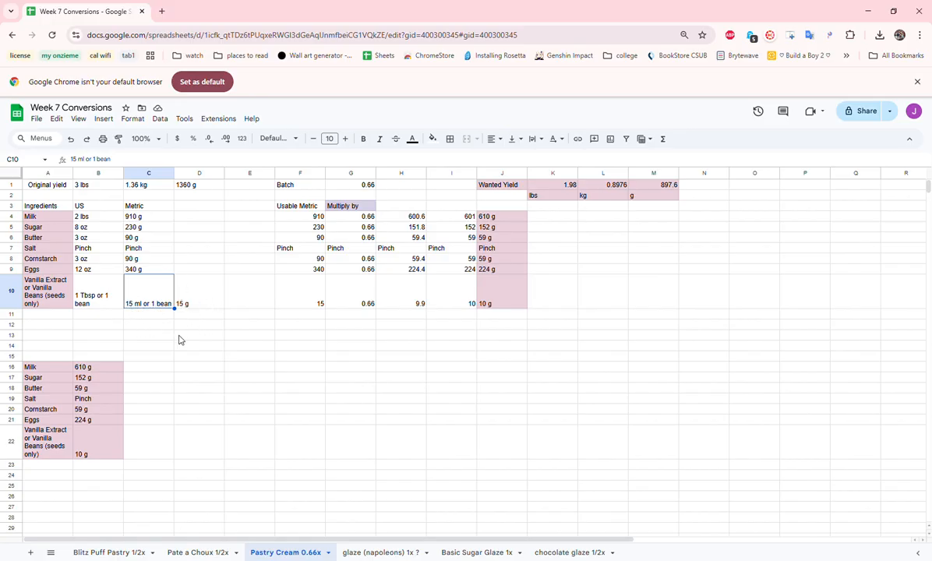
Examine the pastry cream's usable metric amounts, the multiplier column and the formulas multiplying them together.
{"action": "left_click", "coordinate": [312, 219]}
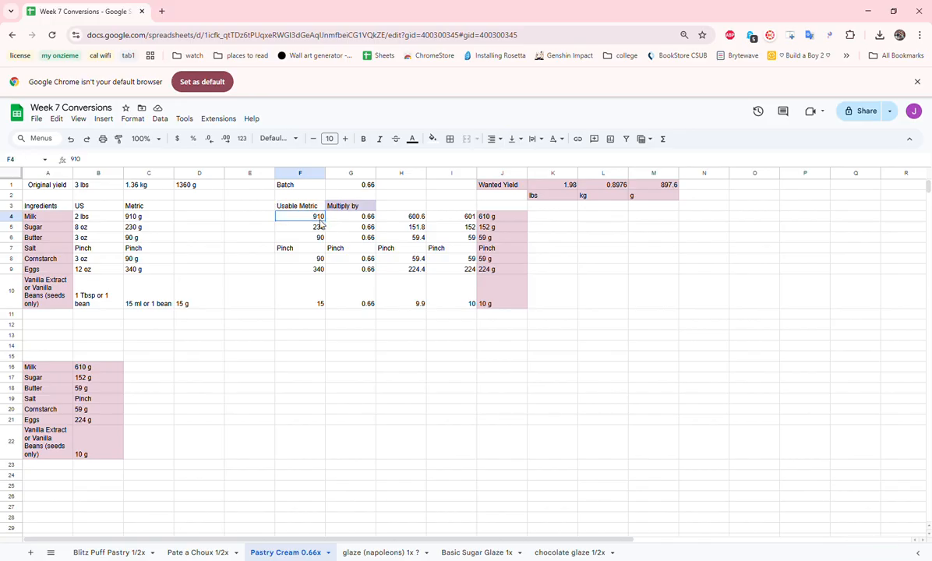
{"action": "left_click_drag", "start_coordinate": [320, 221], "coordinate": [307, 305]}
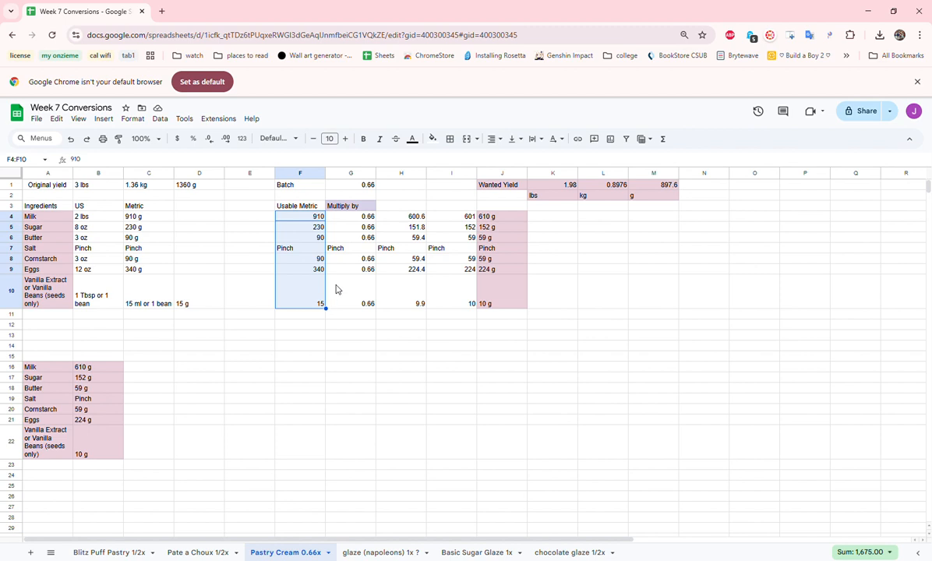
{"action": "left_click", "coordinate": [360, 216]}
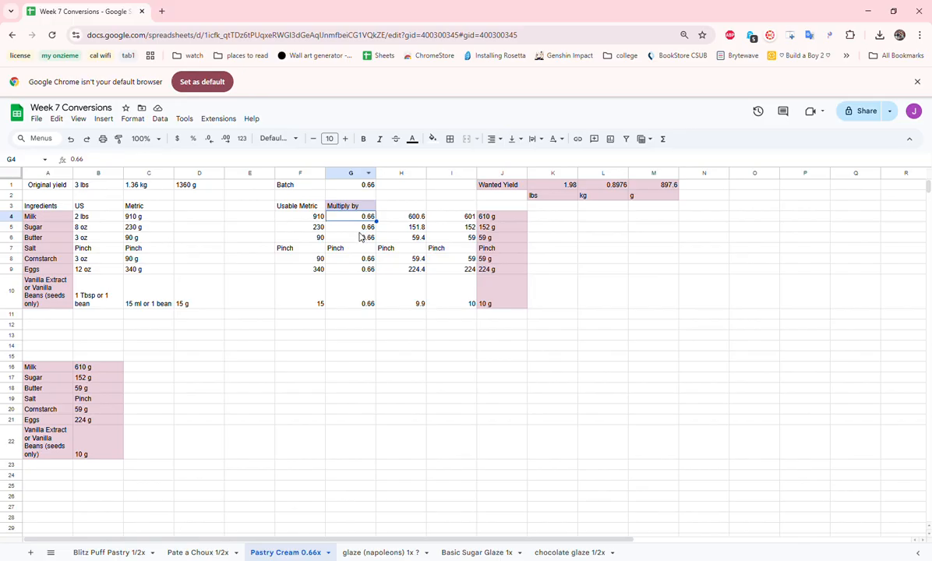
{"action": "left_click_drag", "start_coordinate": [292, 216], "coordinate": [405, 302]}
{"action": "left_click", "coordinate": [413, 269]}
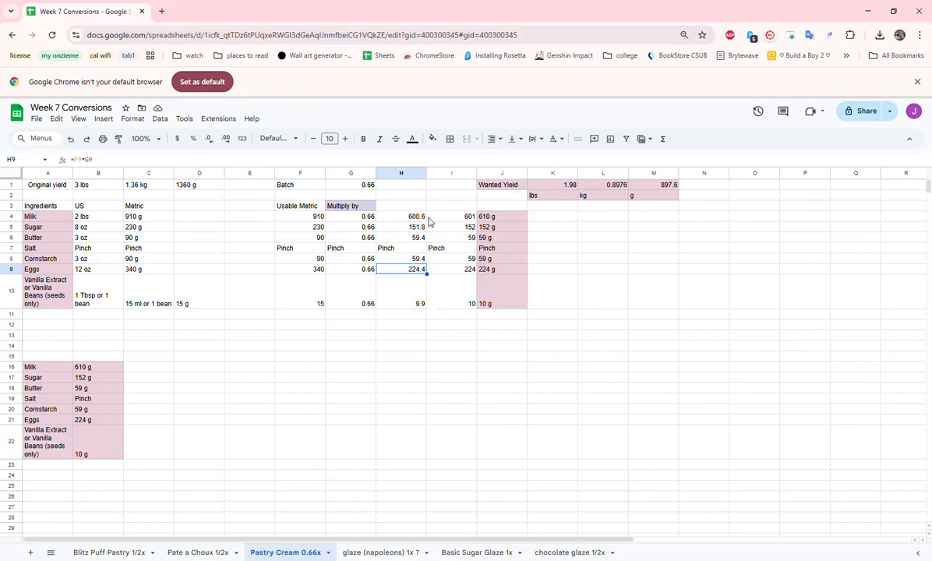
{"action": "left_click", "coordinate": [423, 219]}
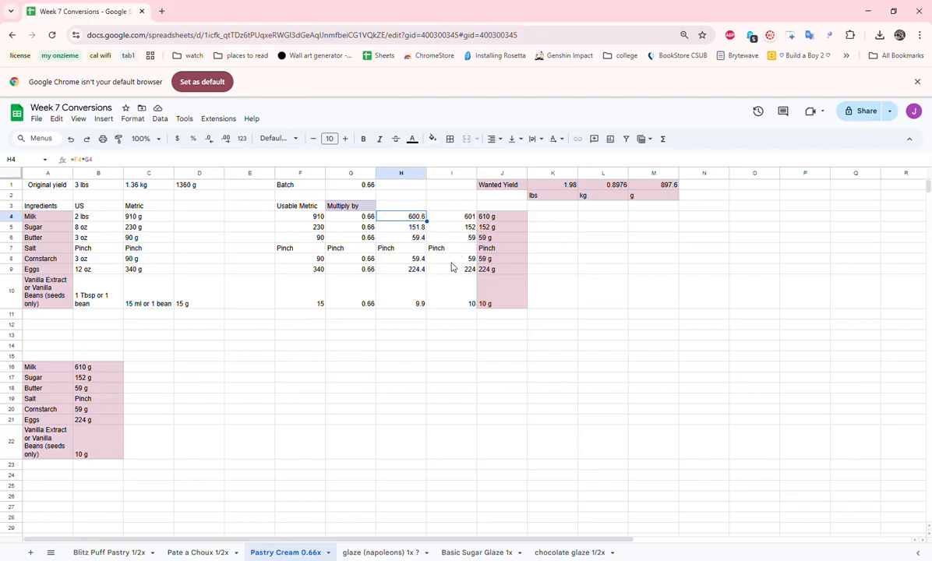
Review the pastry cream's rounded gram amounts and the final ingredient list beneath the original recipe.
{"action": "left_click", "coordinate": [514, 220]}
{"action": "left_click_drag", "start_coordinate": [513, 221], "coordinate": [504, 305]}
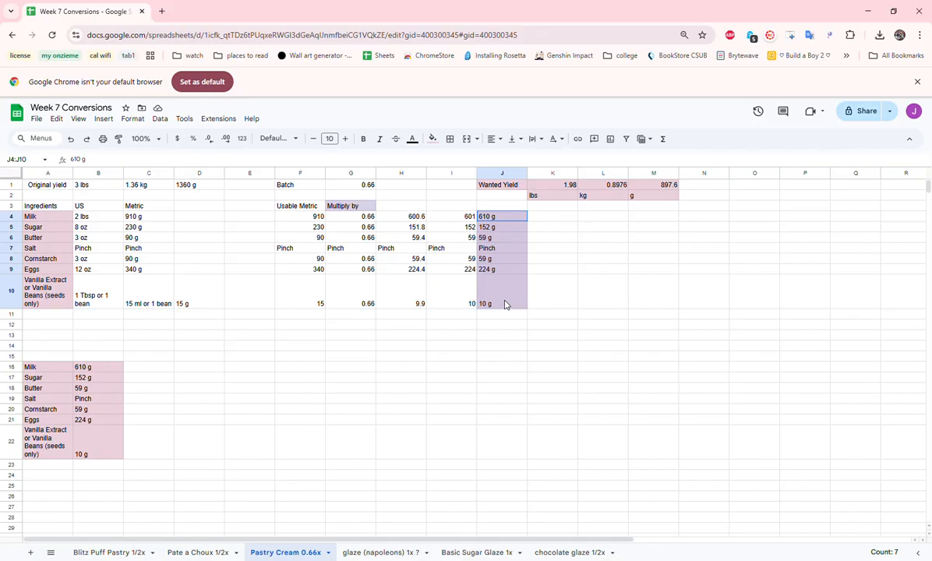
{"action": "left_click", "coordinate": [91, 369]}
{"action": "left_click_drag", "start_coordinate": [91, 369], "coordinate": [56, 465]}
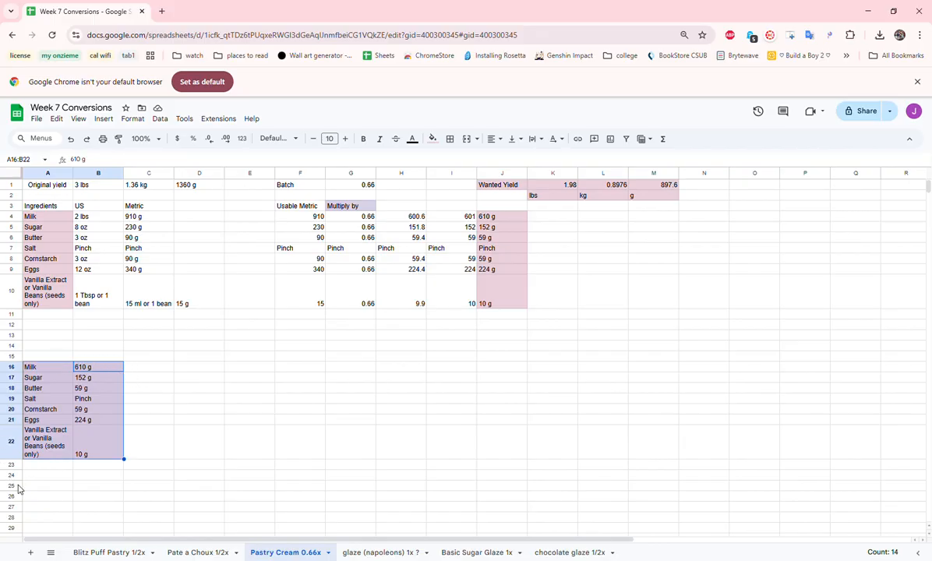
Review the ingredients and usable metric amounts on the glaze (napoleons) sheet.
{"action": "left_click", "coordinate": [396, 553]}
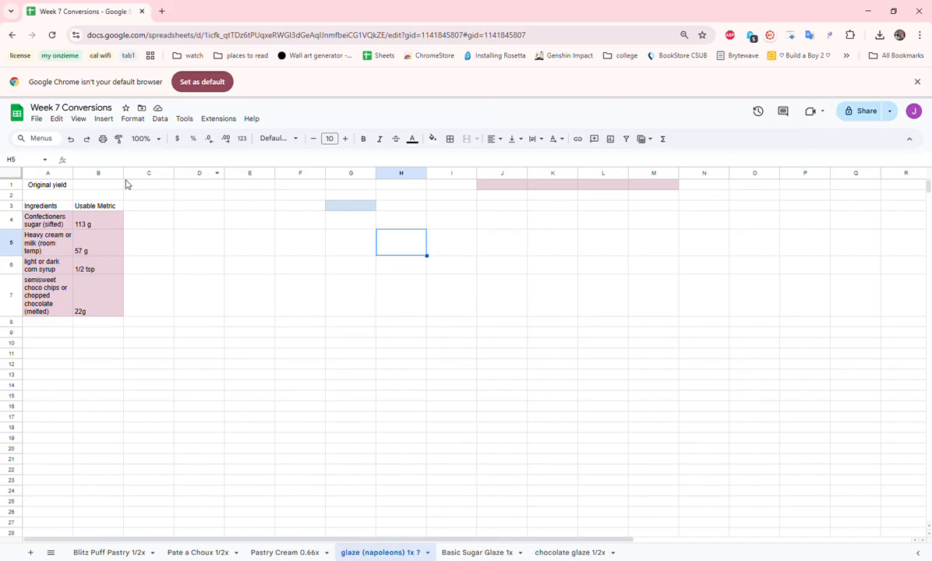
{"action": "left_click_drag", "start_coordinate": [51, 226], "coordinate": [93, 306]}
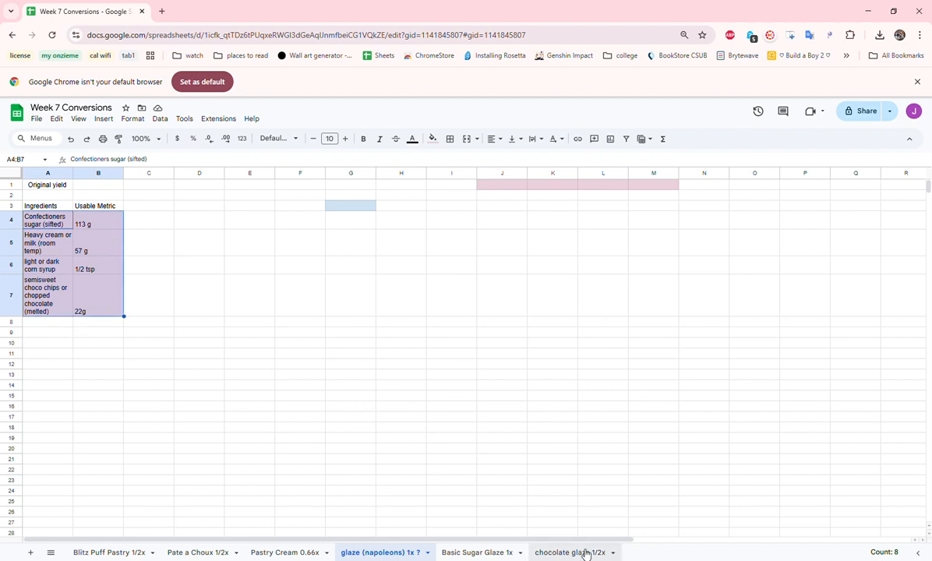
On the Basic Sugar Glaze 1x sheet, examine the original yield, the ingredients and their US and metric amounts.
{"action": "left_click", "coordinate": [491, 553]}
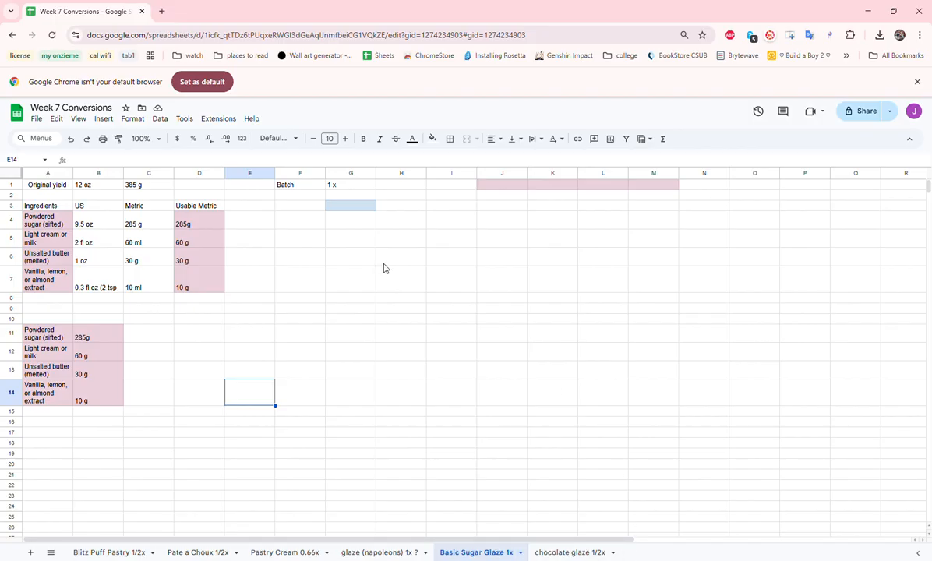
{"action": "left_click_drag", "start_coordinate": [56, 185], "coordinate": [166, 189]}
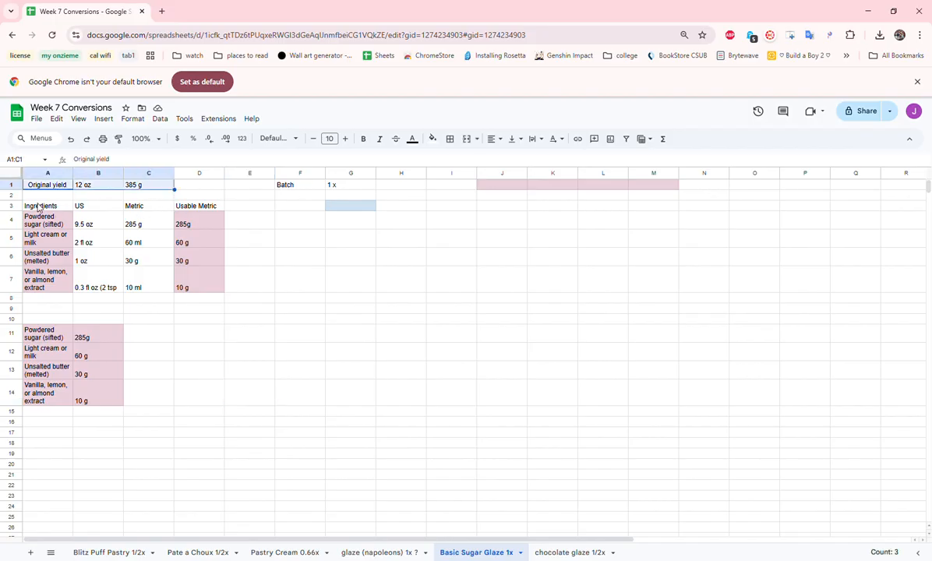
{"action": "left_click_drag", "start_coordinate": [41, 218], "coordinate": [33, 291]}
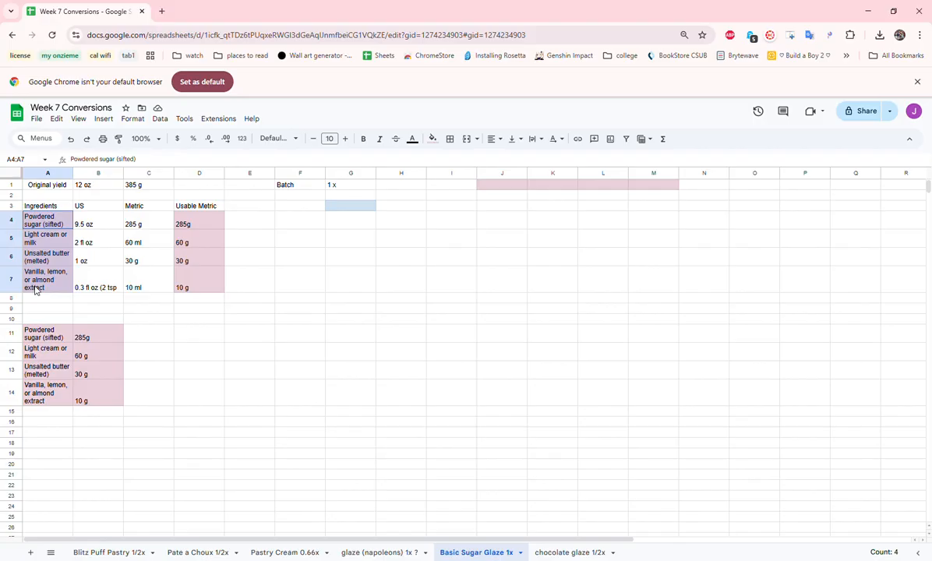
{"action": "left_click_drag", "start_coordinate": [34, 290], "coordinate": [27, 413]}
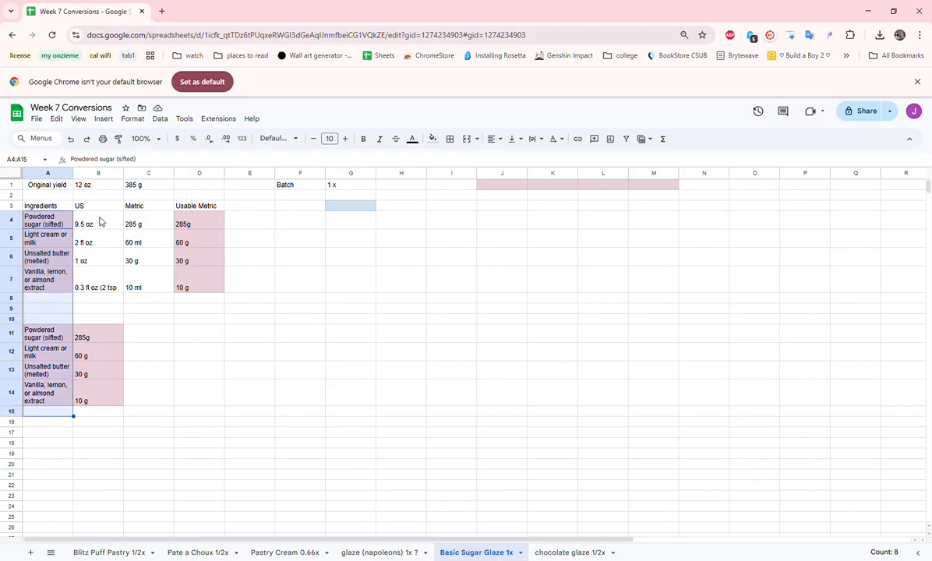
{"action": "left_click_drag", "start_coordinate": [93, 207], "coordinate": [130, 286]}
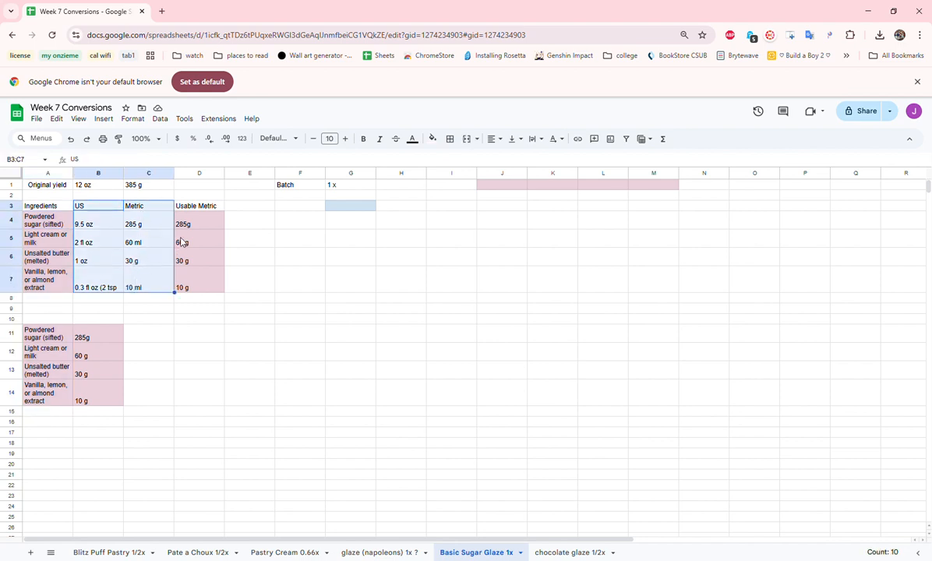
{"action": "left_click", "coordinate": [156, 247]}
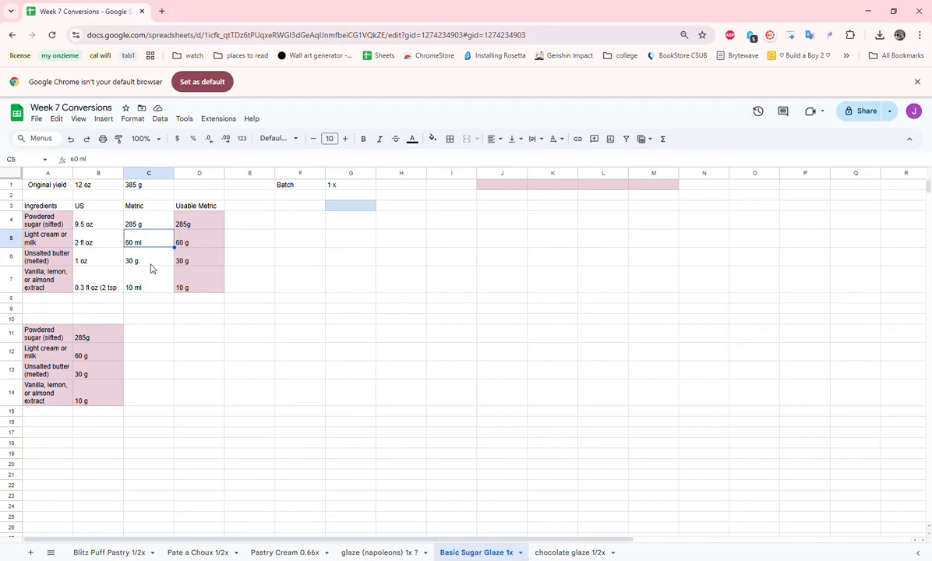
Correct the powdered sugar's Usable Metric entry in D4 to 285 g, with a space before the unit.
{"action": "left_click", "coordinate": [151, 225]}
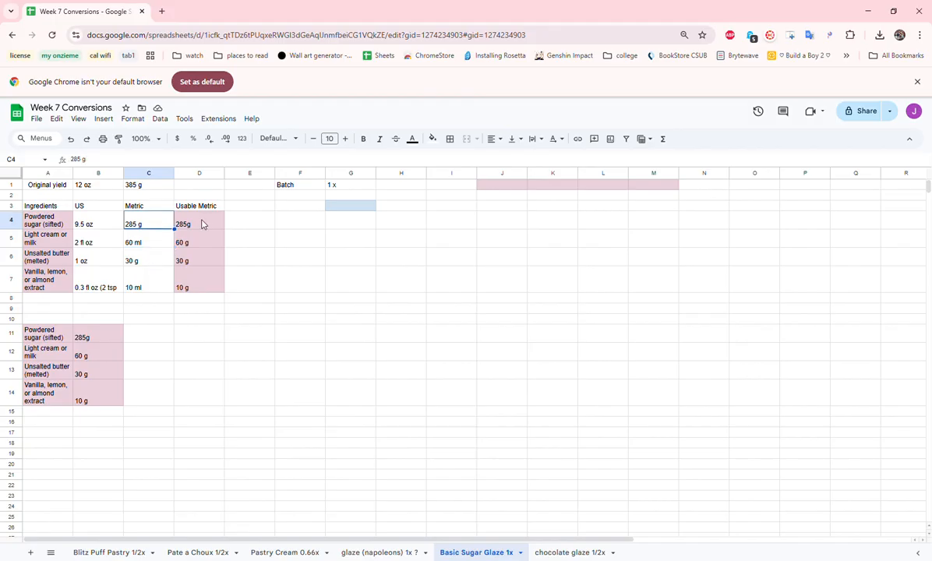
{"action": "double_click", "coordinate": [181, 222]}
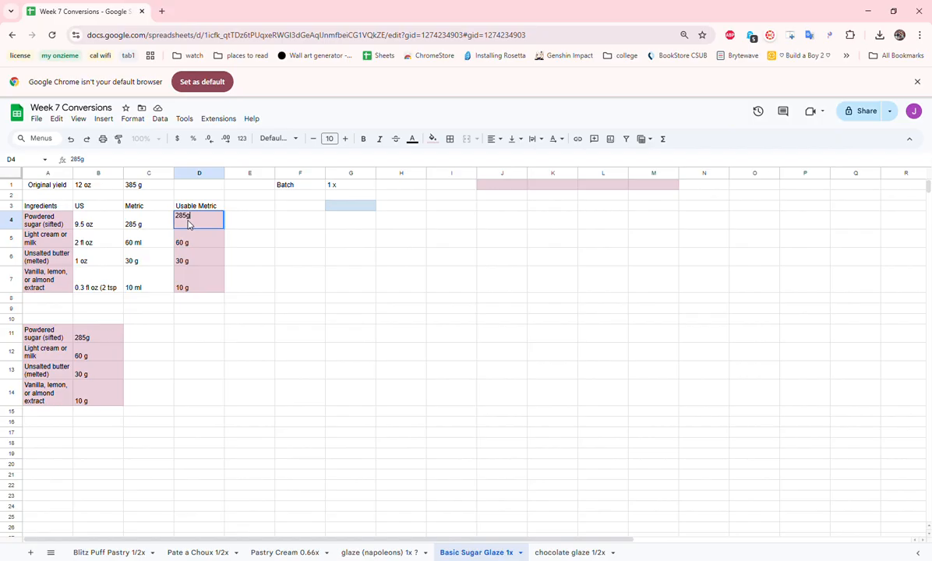
{"action": "left_click", "coordinate": [305, 256]}
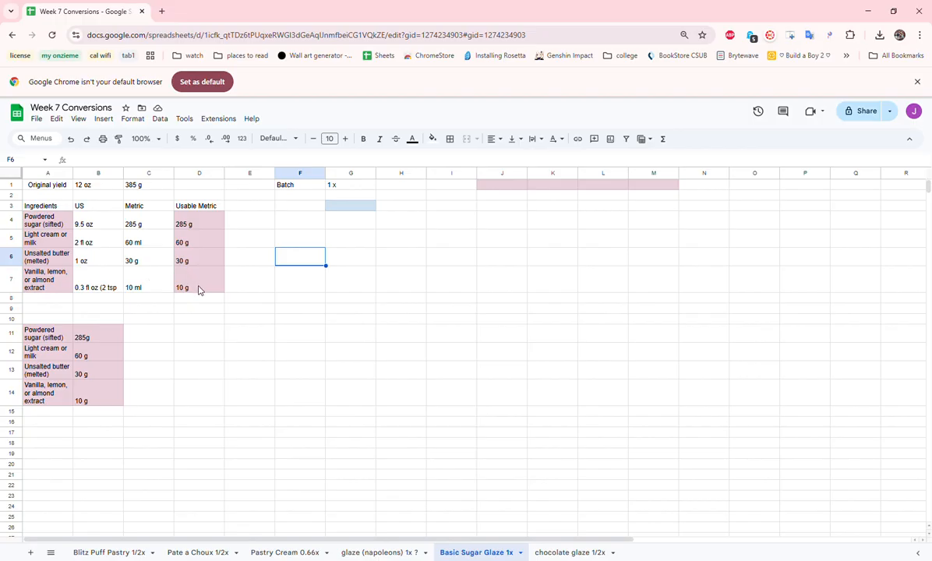
Review the sugar glaze's usable metric amounts and its final ingredient list in rows 11 to 14.
{"action": "left_click_drag", "start_coordinate": [209, 217], "coordinate": [208, 289]}
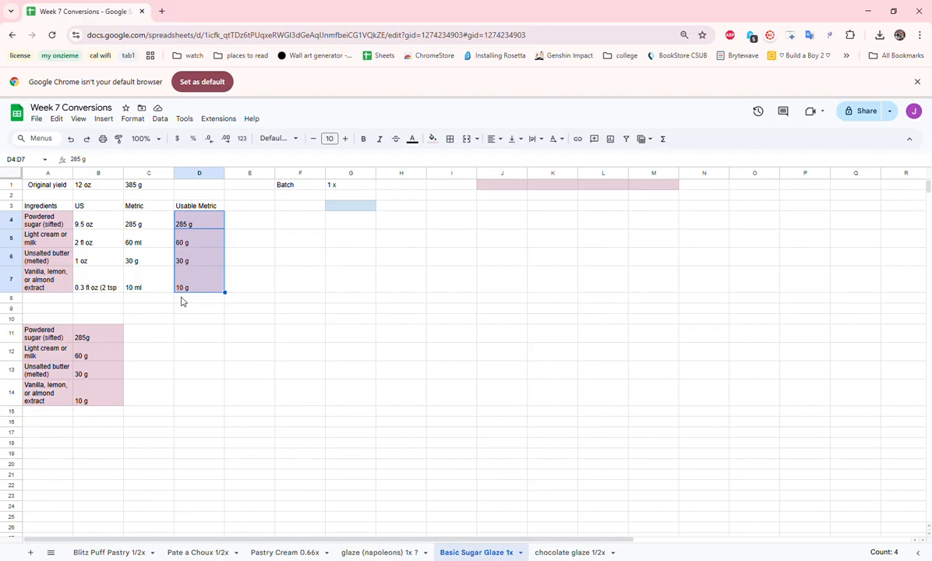
{"action": "left_click", "coordinate": [107, 352]}
{"action": "left_click_drag", "start_coordinate": [60, 337], "coordinate": [84, 402]}
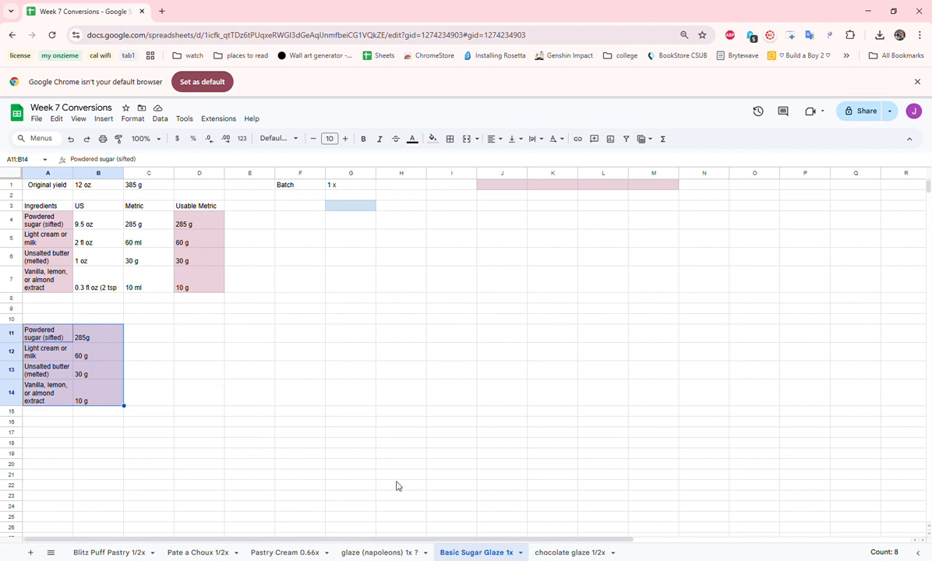
On the chocolate glaze 1/2x sheet, examine the original yield and the wanted yield in ounces and grams.
{"action": "left_click", "coordinate": [573, 553]}
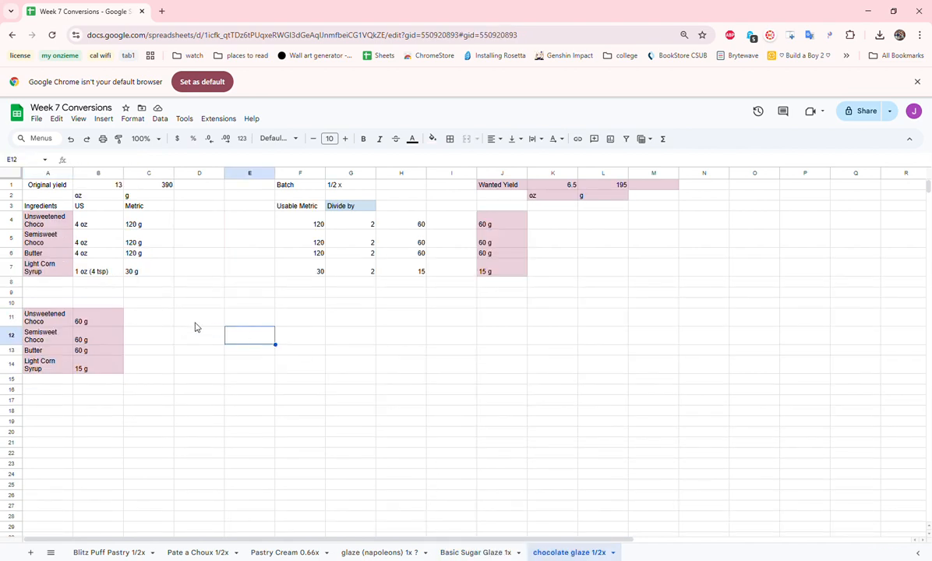
{"action": "left_click", "coordinate": [100, 189]}
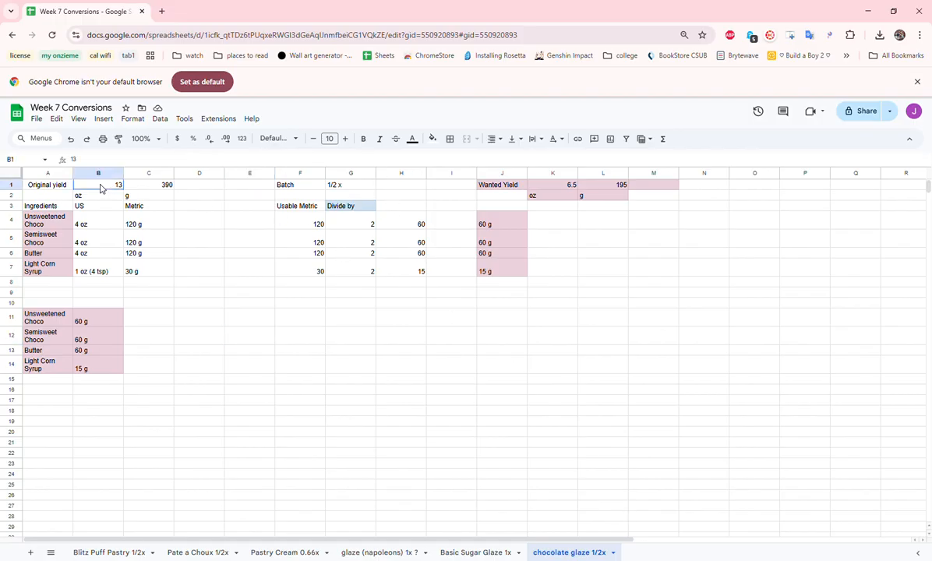
{"action": "left_click_drag", "start_coordinate": [115, 193], "coordinate": [158, 204]}
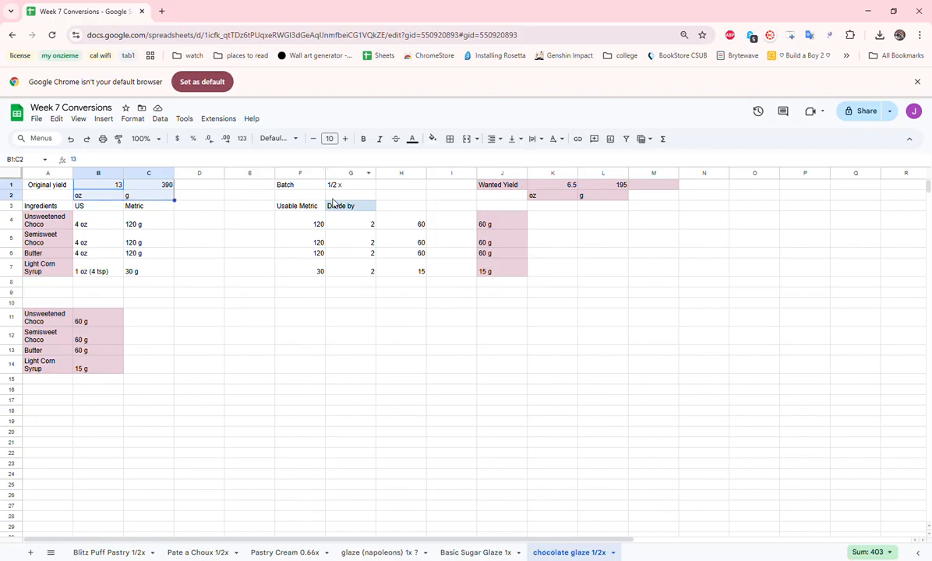
{"action": "left_click", "coordinate": [553, 187]}
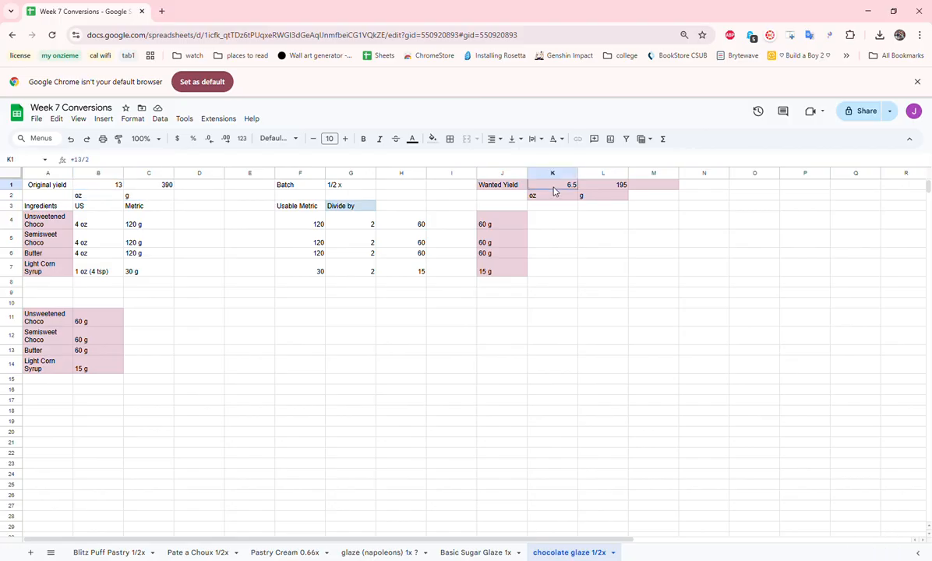
{"action": "left_click_drag", "start_coordinate": [554, 191], "coordinate": [608, 198]}
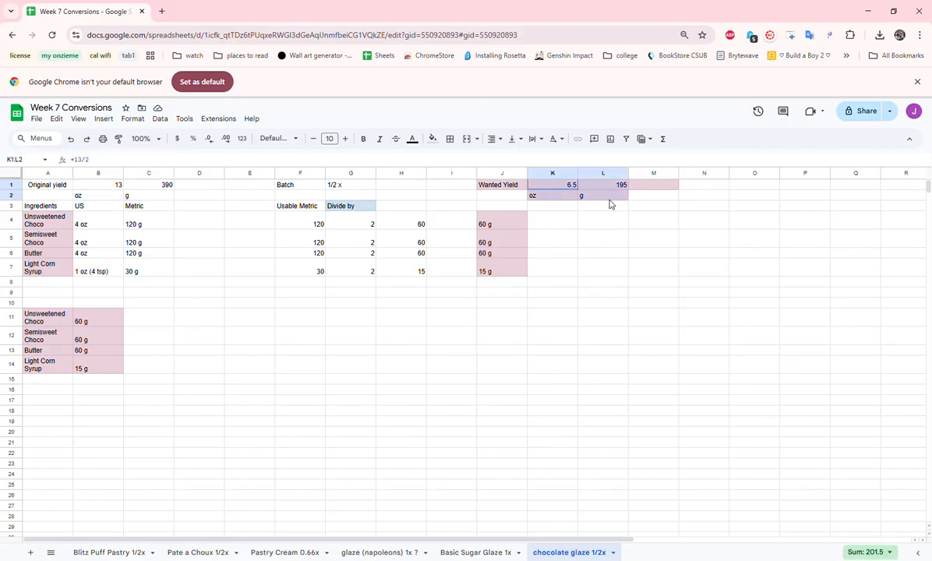
Review the chocolate glaze's ingredients across rows 4 to 7, from US amounts to halved metric amounts, and the final ingredient list in A11:B14.
{"action": "left_click", "coordinate": [54, 224]}
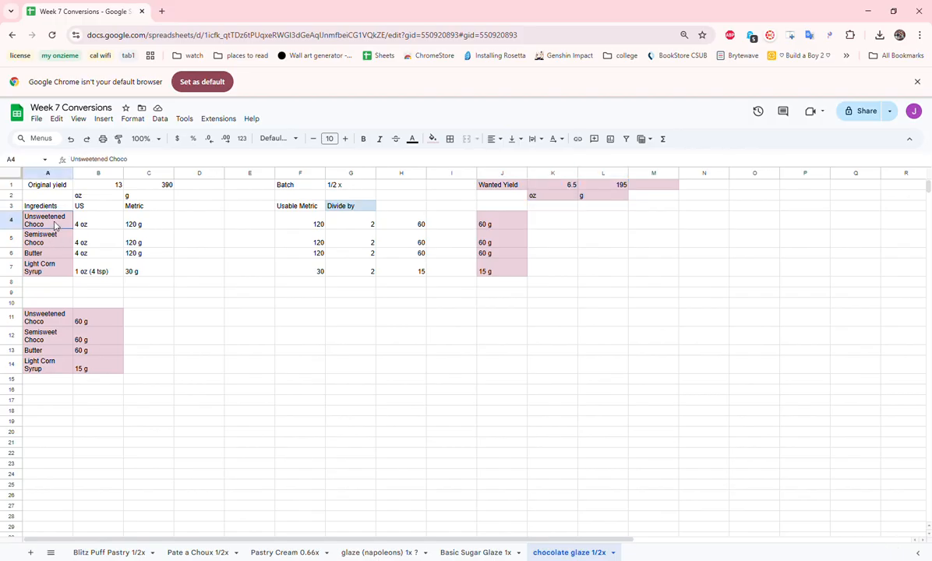
{"action": "left_click_drag", "start_coordinate": [55, 223], "coordinate": [307, 273]}
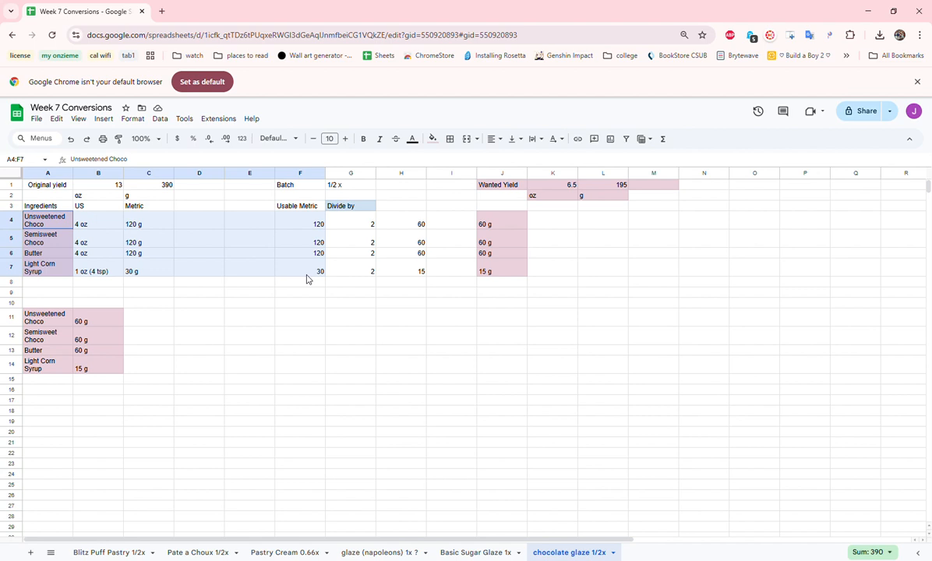
{"action": "left_click_drag", "start_coordinate": [306, 279], "coordinate": [355, 268]}
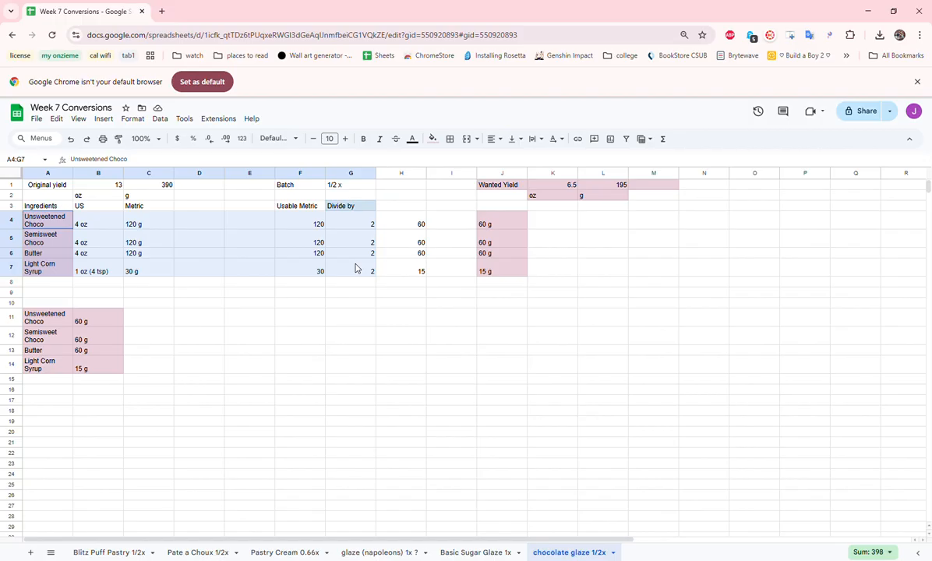
{"action": "left_click_drag", "start_coordinate": [355, 268], "coordinate": [414, 272]}
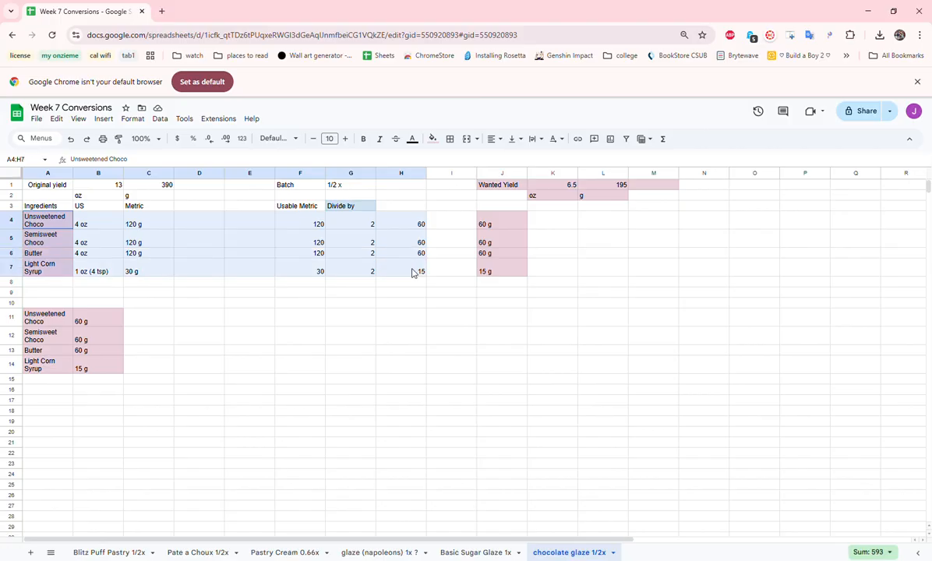
{"action": "left_click_drag", "start_coordinate": [414, 272], "coordinate": [503, 274]}
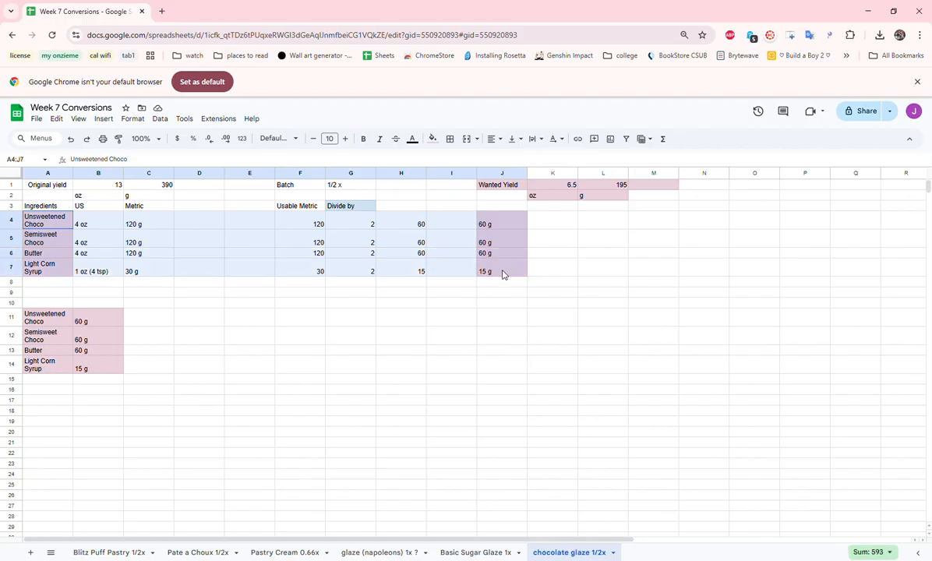
{"action": "left_click_drag", "start_coordinate": [503, 275], "coordinate": [106, 369]}
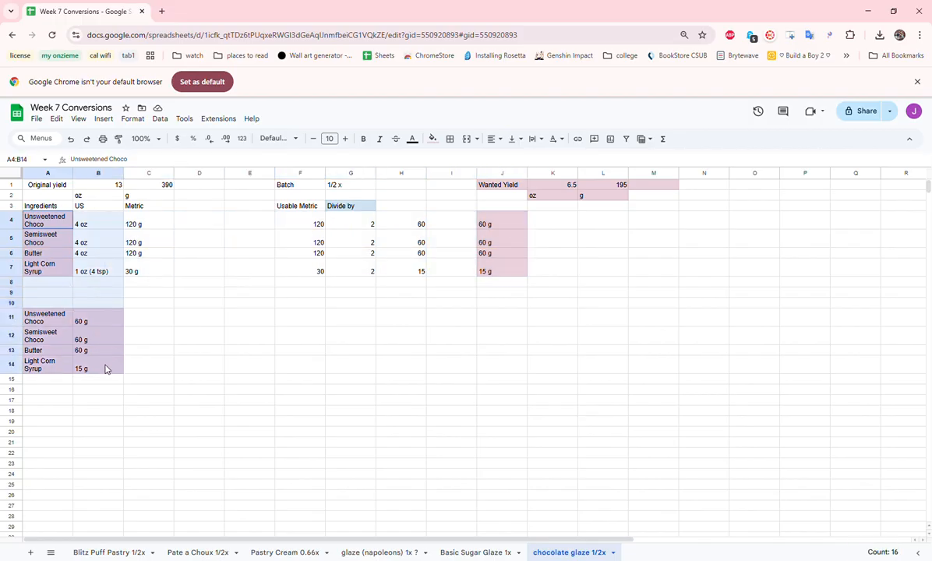
{"action": "left_click_drag", "start_coordinate": [47, 317], "coordinate": [113, 374]}
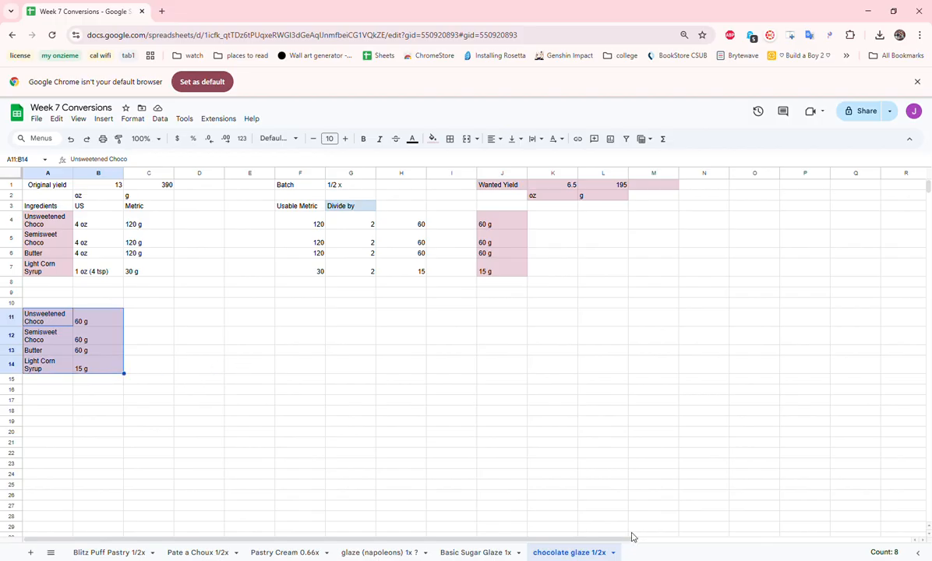